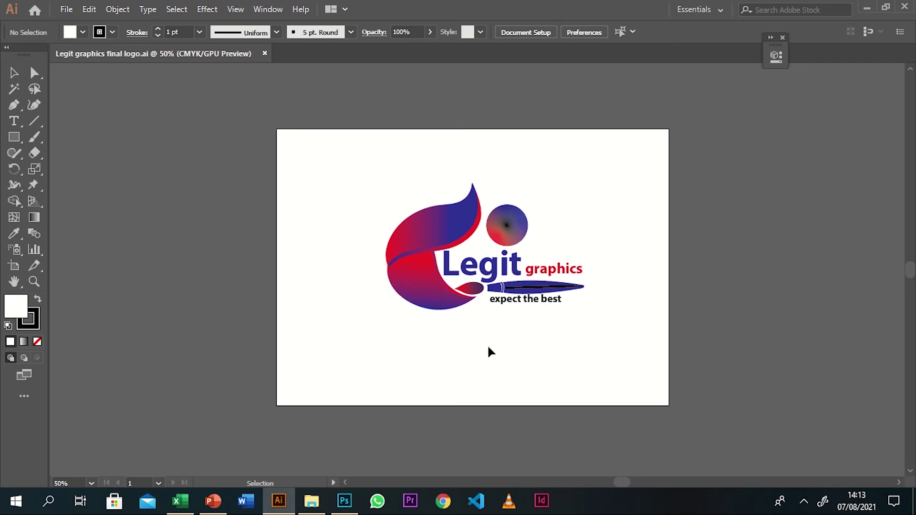
Export the logo via Save for Web (Legacy) as a transparent PNG-24 at 842×595 px.
left_click(66, 9)
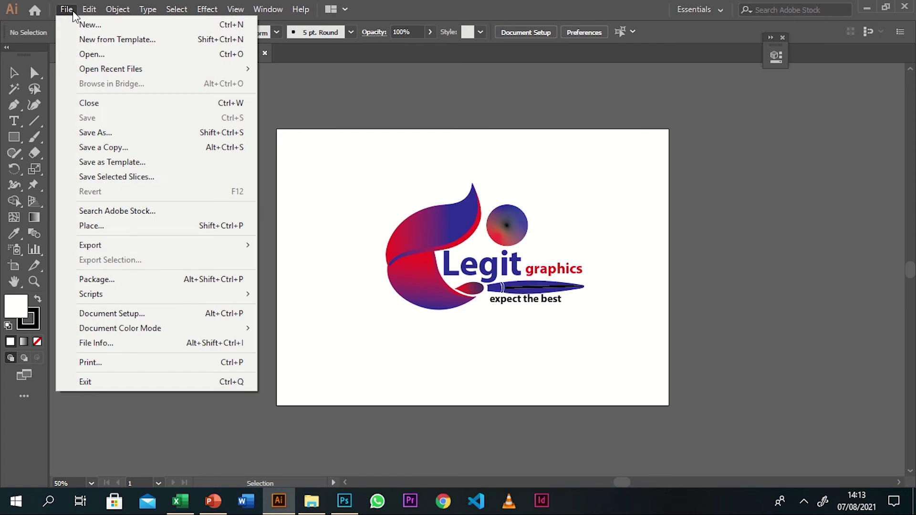
mouse_move(132, 249)
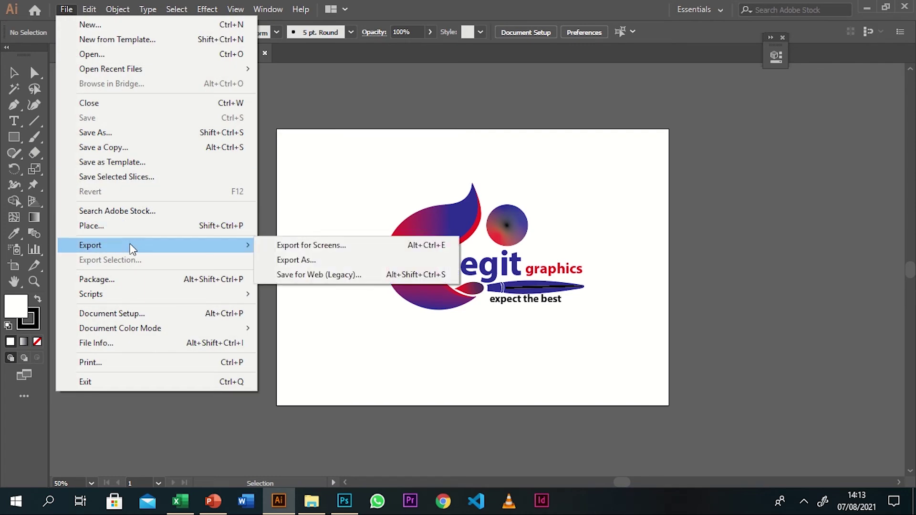
left_click(303, 277)
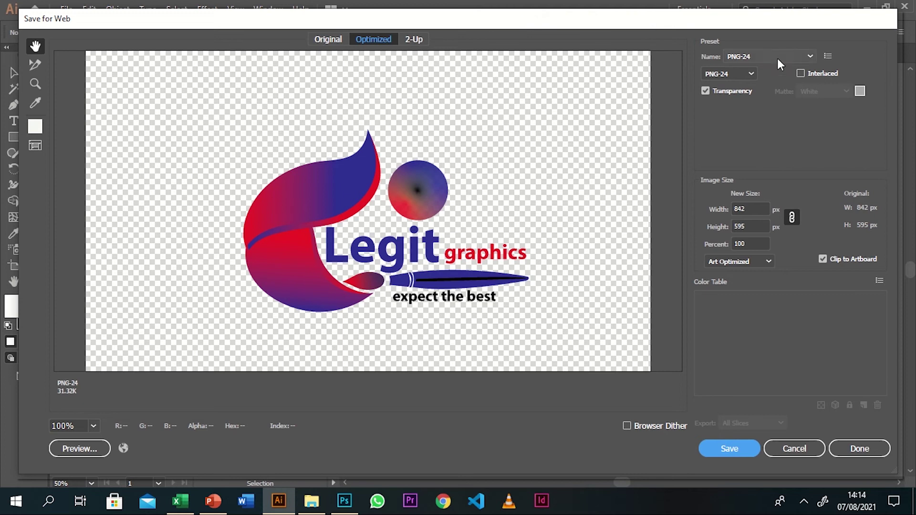
left_click(800, 58)
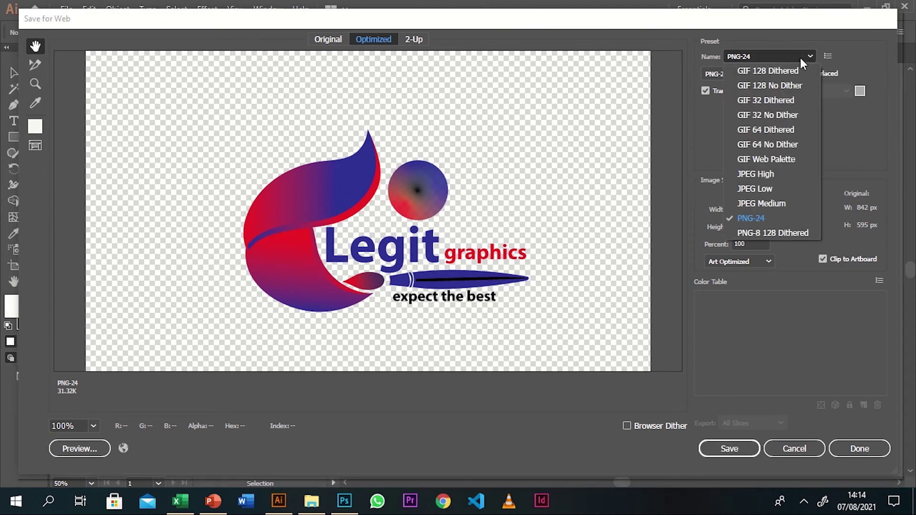
left_click(806, 219)
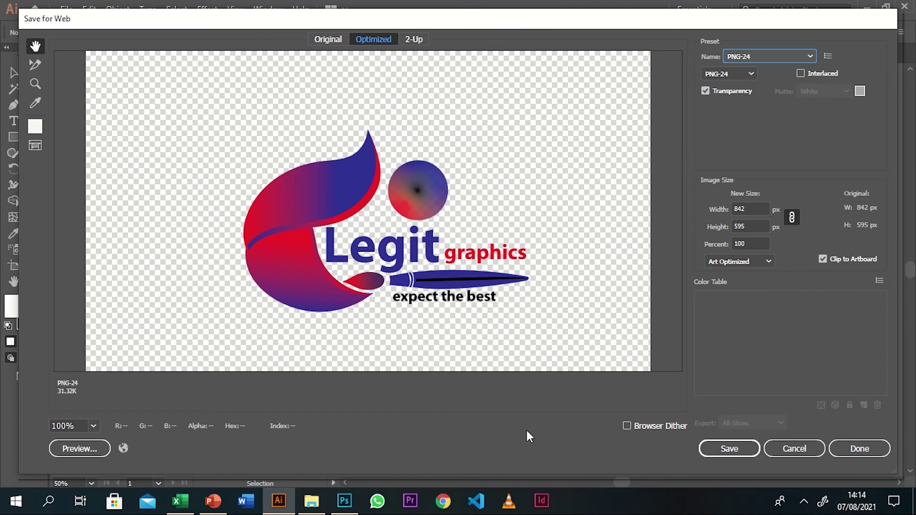
left_click(715, 450)
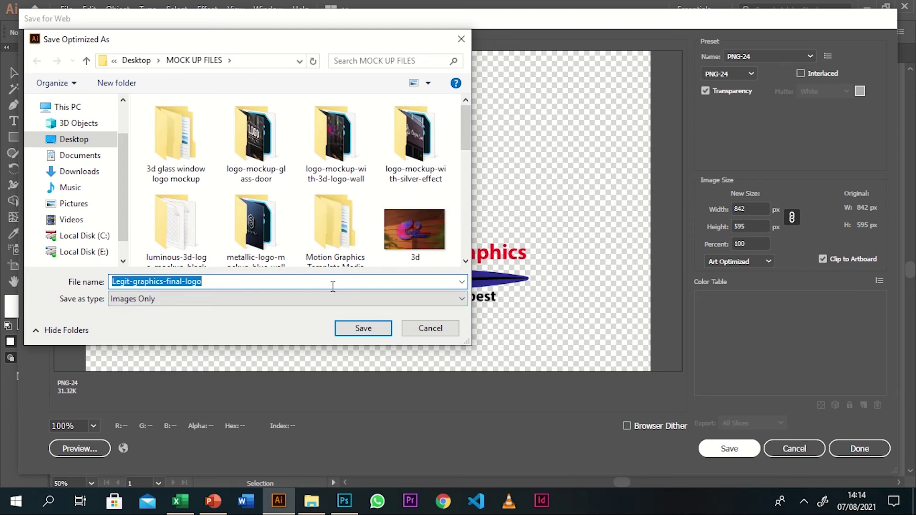
Browse to the MOCK UP FILES folder on Local Disk (E:).
left_click(90, 254)
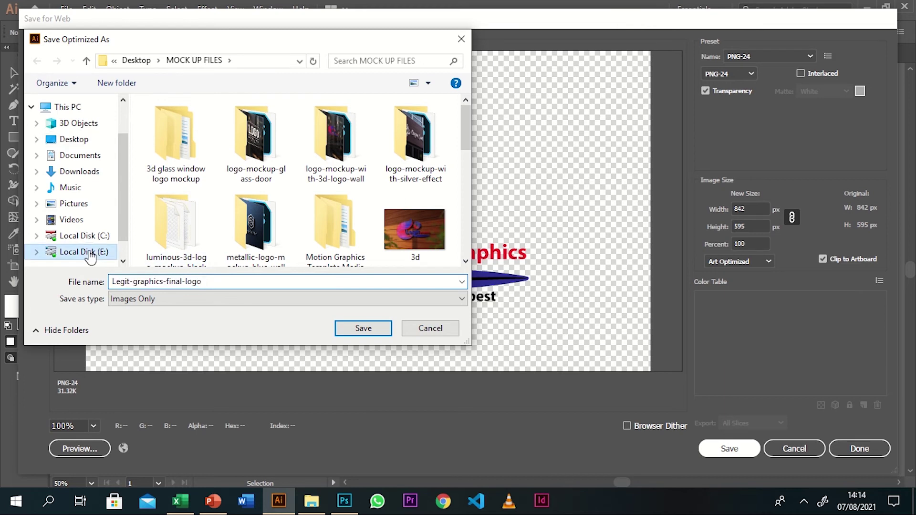
left_click(394, 61)
type("M")
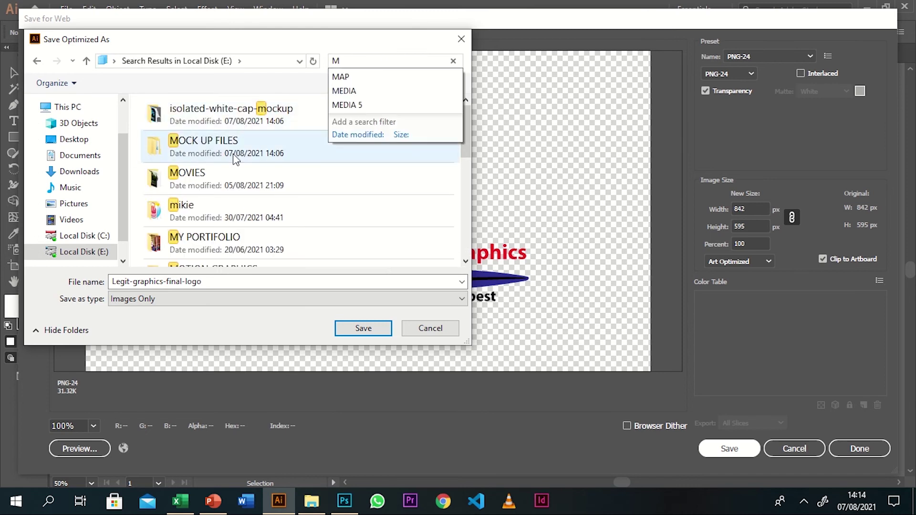
double_click(235, 159)
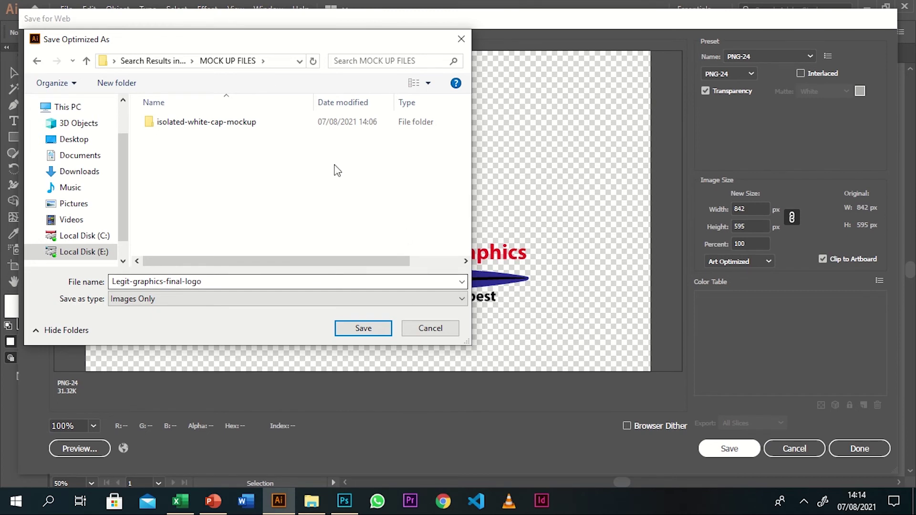
Save the logo PNG as 'Mock up cape' and bring Photoshop forward.
left_click(206, 282)
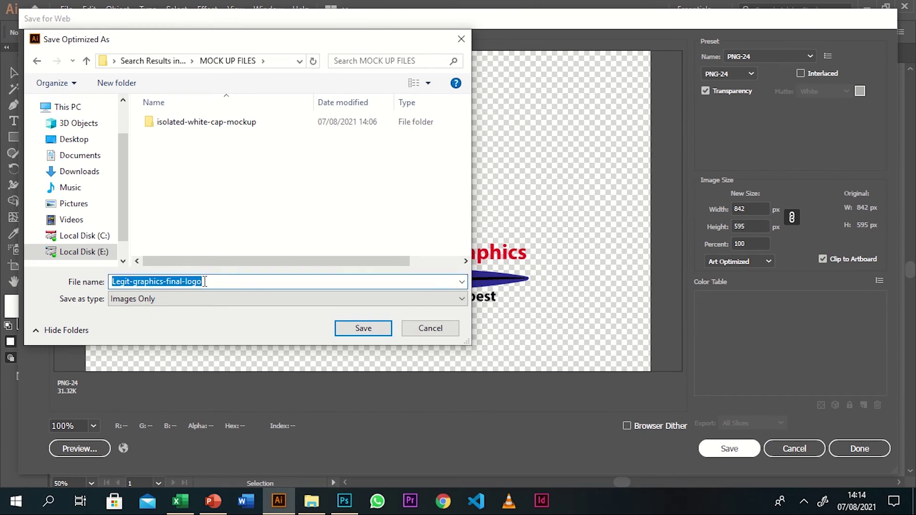
key("BackSpace")
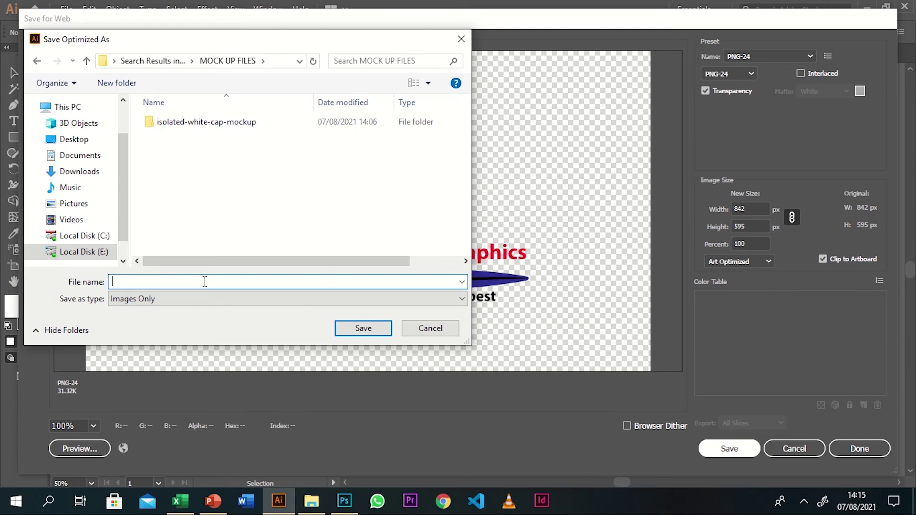
type("Mock up cao")
key("BackSpace")
type("pe")
left_click(341, 329)
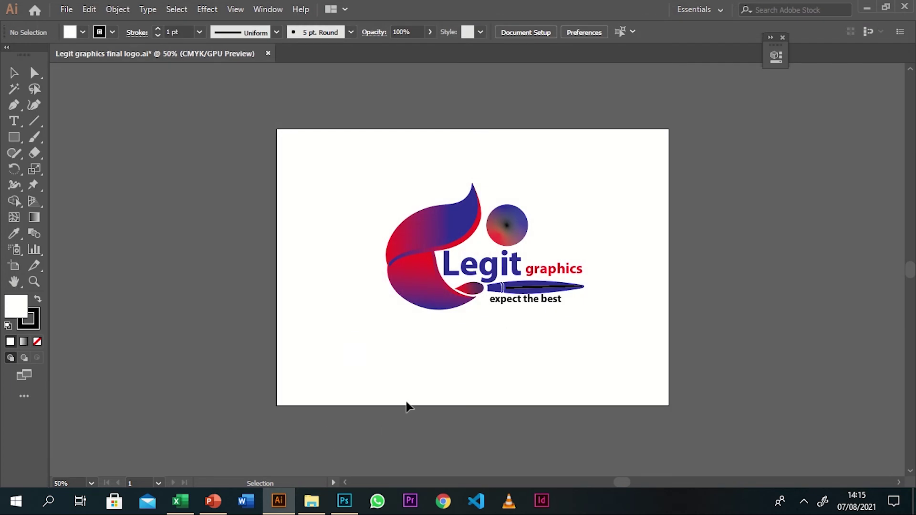
left_click(346, 501)
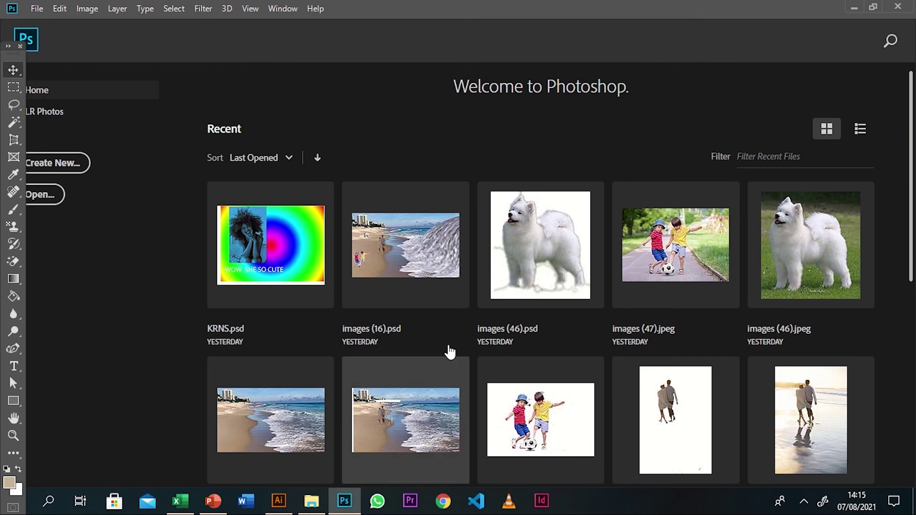
Open Isolated_White_Cap_Mockup.psd from E:\MOCK UP FILES\isolated-white-cap-mockup.
left_click(38, 8)
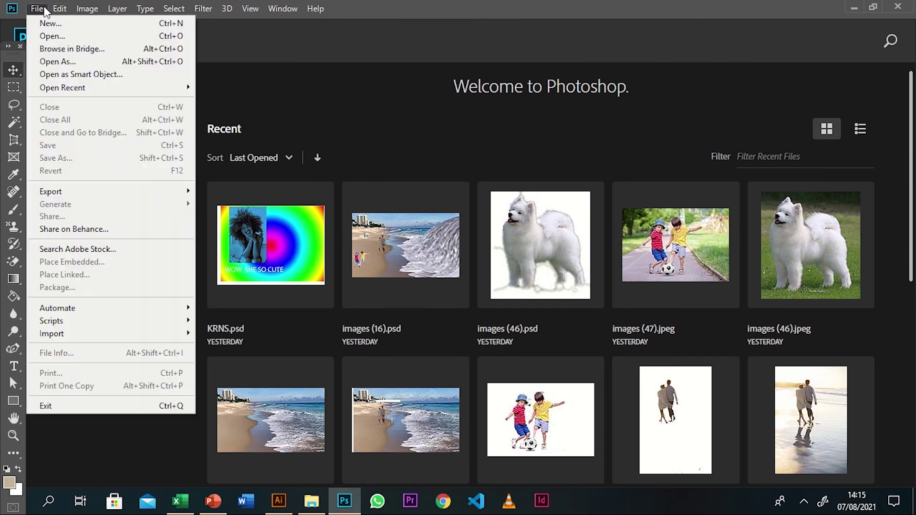
left_click(47, 37)
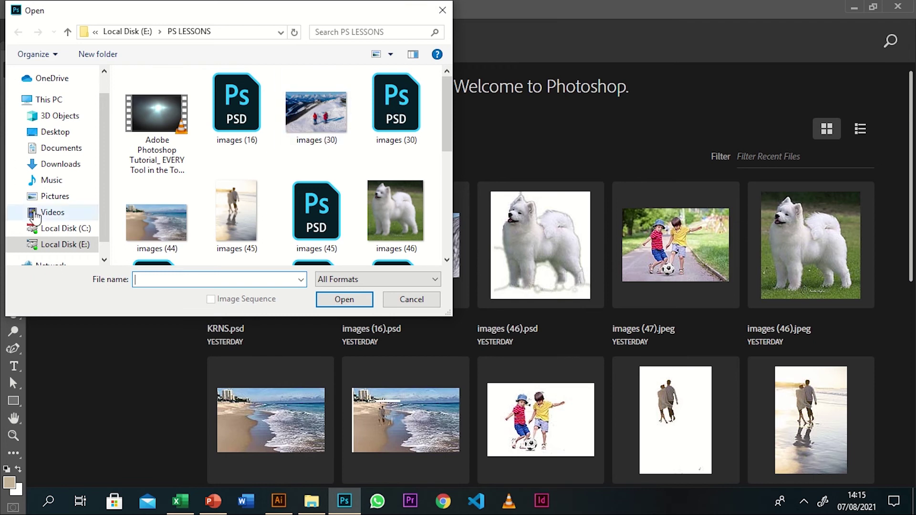
left_click(42, 249)
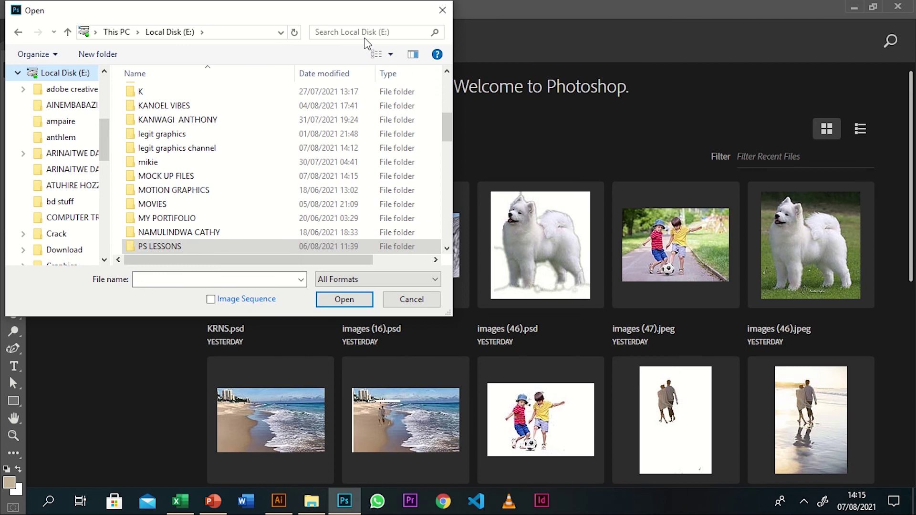
left_click(367, 31)
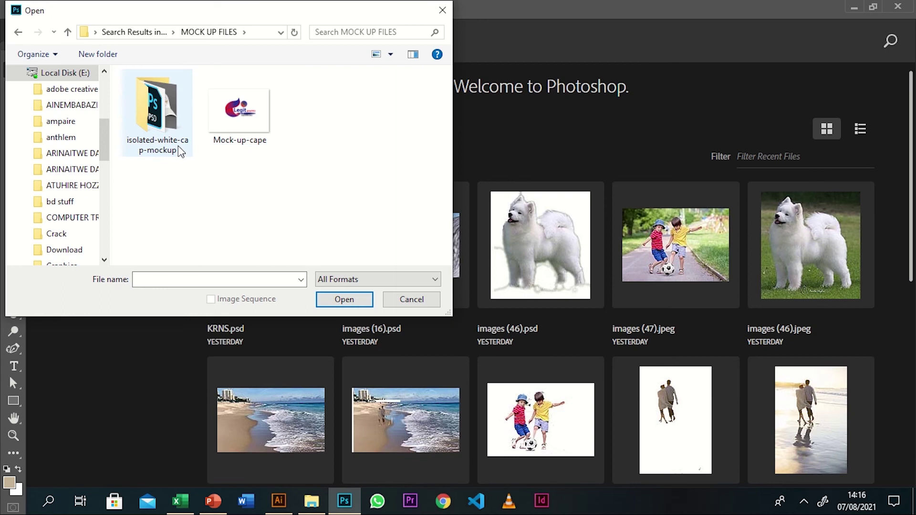
left_click(185, 142)
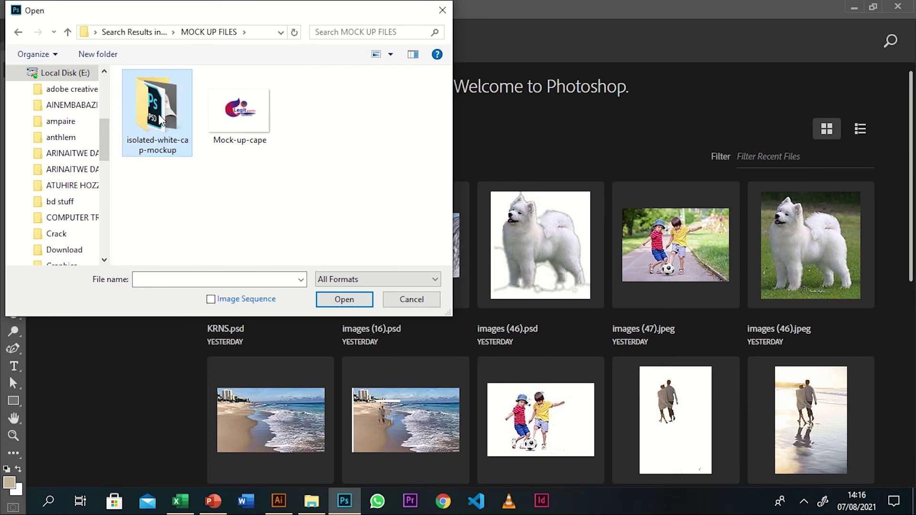
double_click(184, 141)
left_click(239, 114)
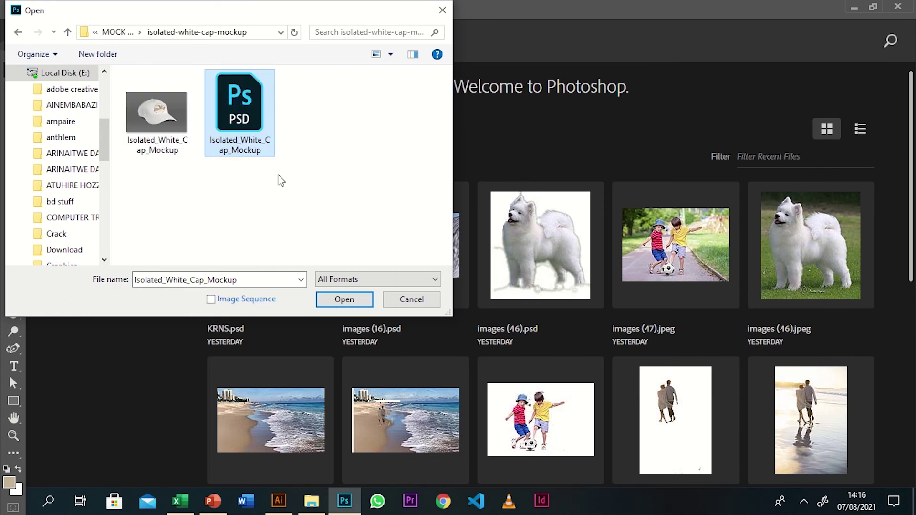
left_click(344, 300)
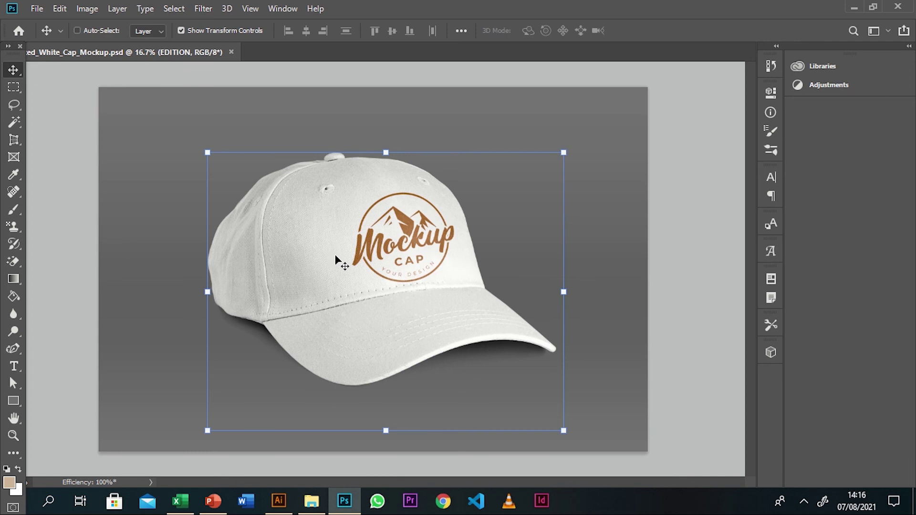
Show the Layers panel listing YOUR DESIGN HERE above the EDITION group.
left_click(286, 13)
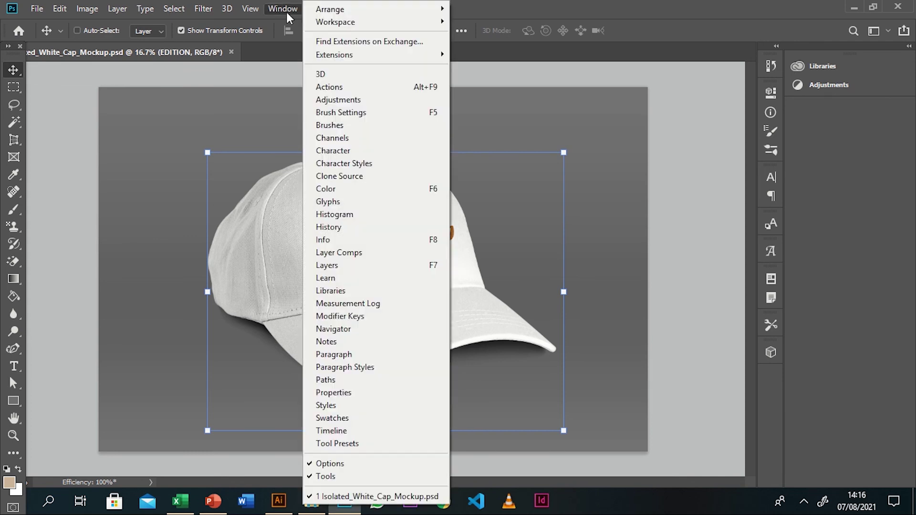
left_click(359, 270)
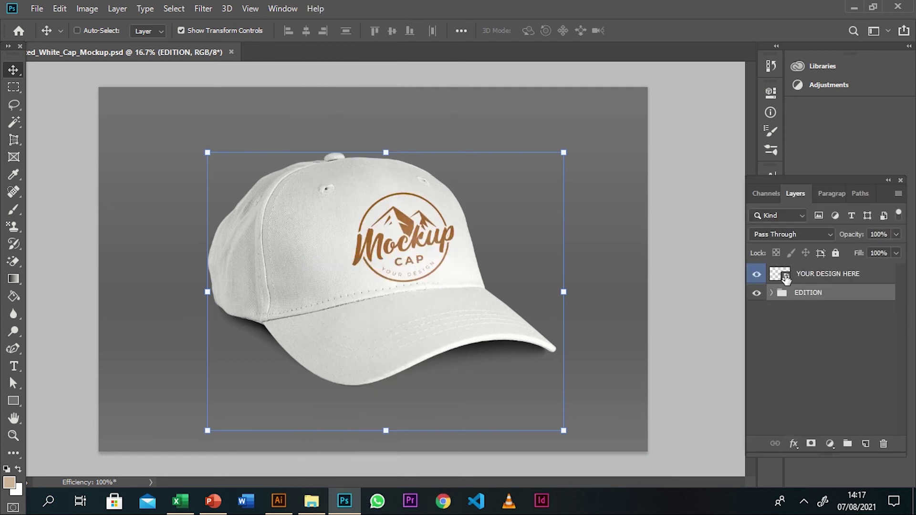
key("shift+alt+k")
Edit the YOUR DESIGN HERE smart object as Capa 1.psb, then bring up the mockup folder window.
double_click(786, 276)
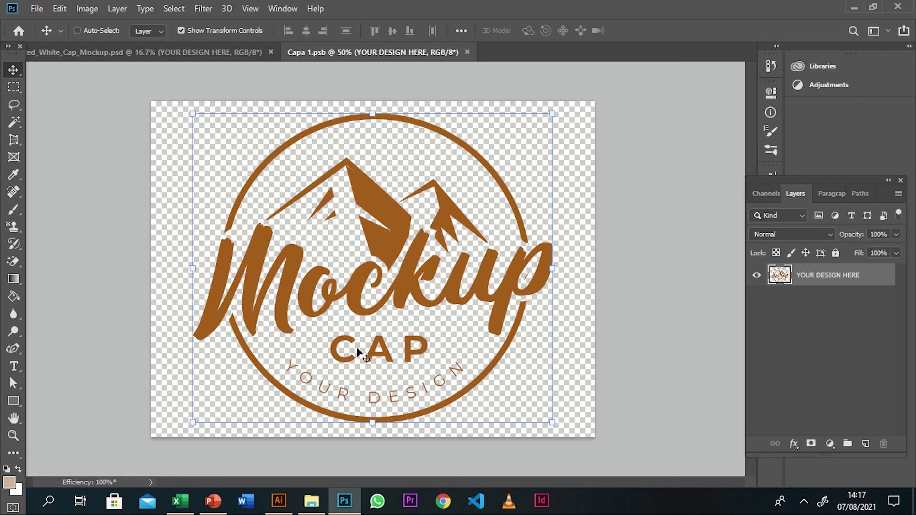
mouse_move(313, 502)
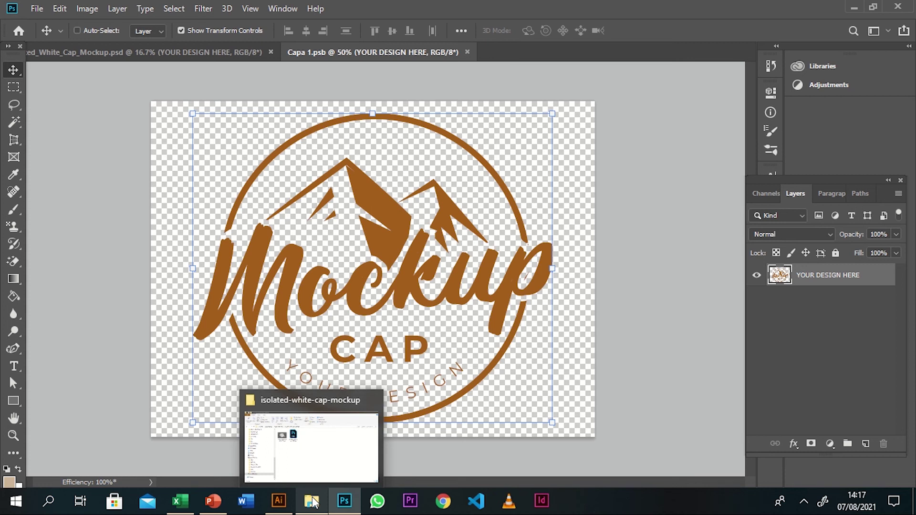
left_click(313, 501)
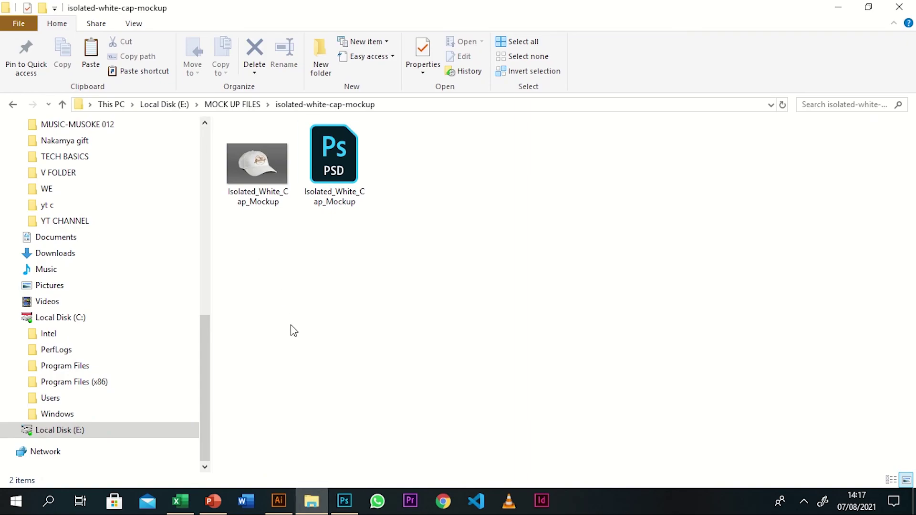
Open Mock-up-cape.png from E:\MOCK UP FILES in its own Photoshop document.
left_click(839, 6)
left_click(37, 8)
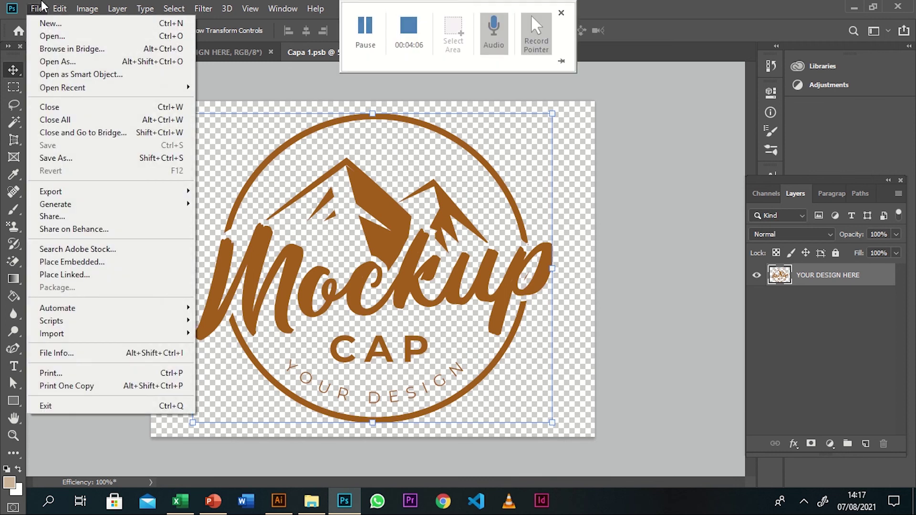
left_click(57, 36)
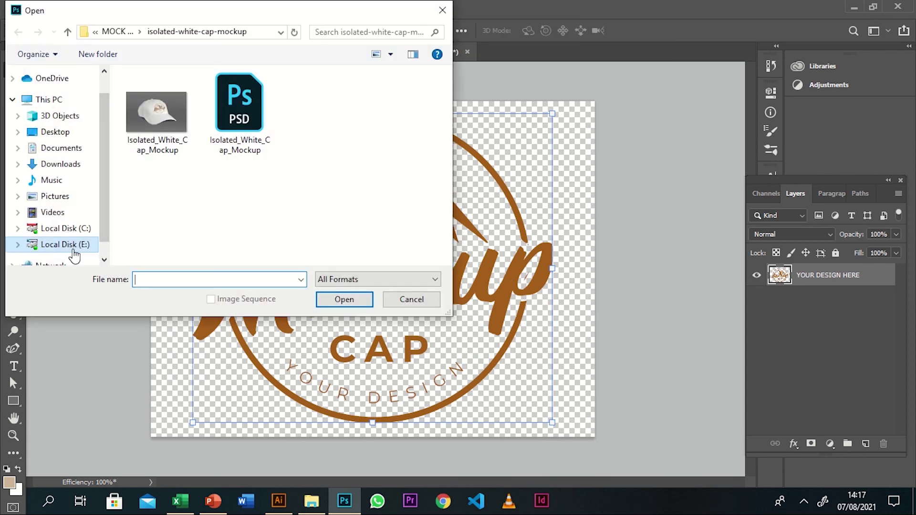
left_click(73, 246)
left_click(372, 33)
type("m")
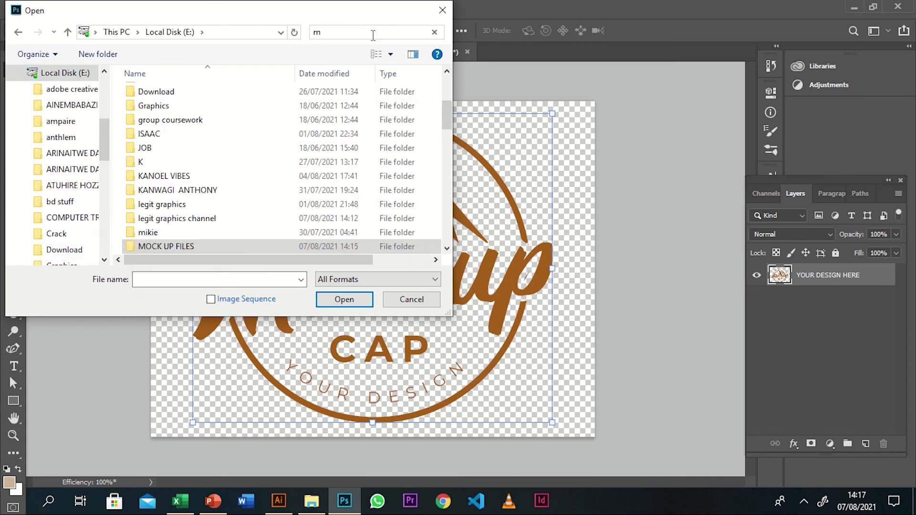
double_click(276, 90)
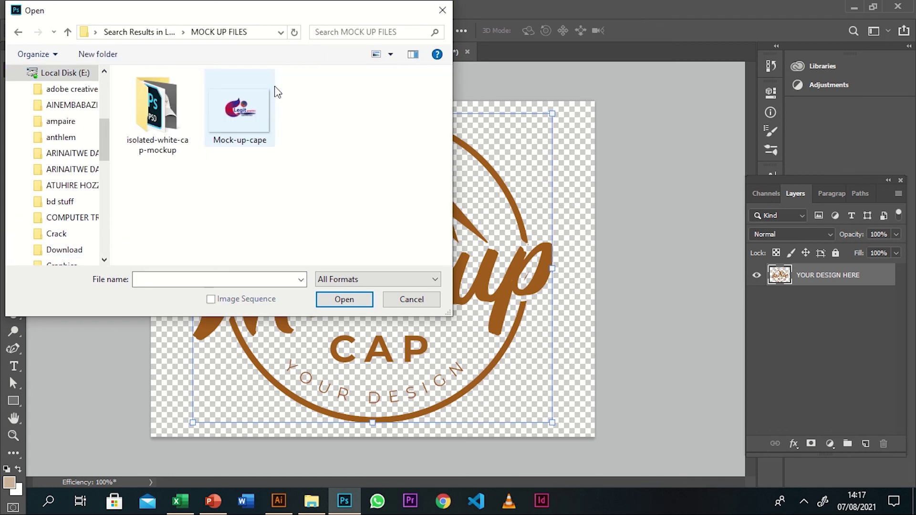
left_click(245, 115)
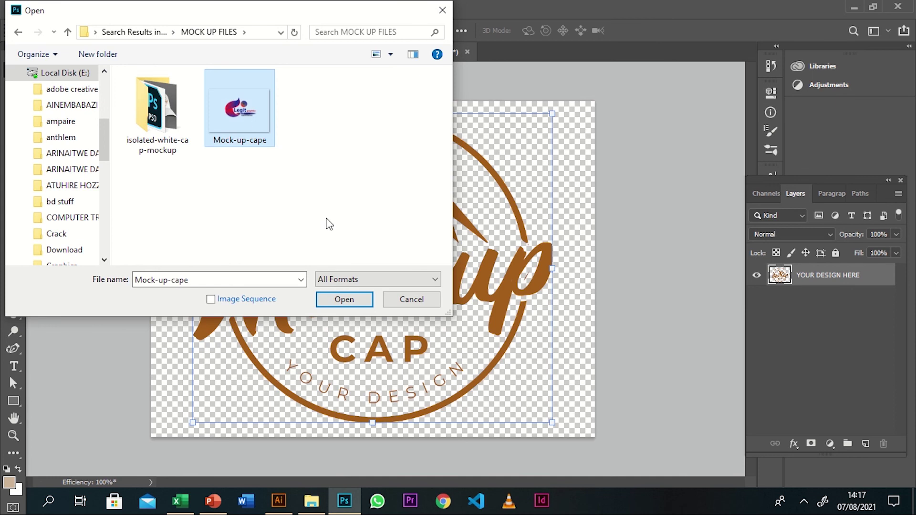
left_click(345, 299)
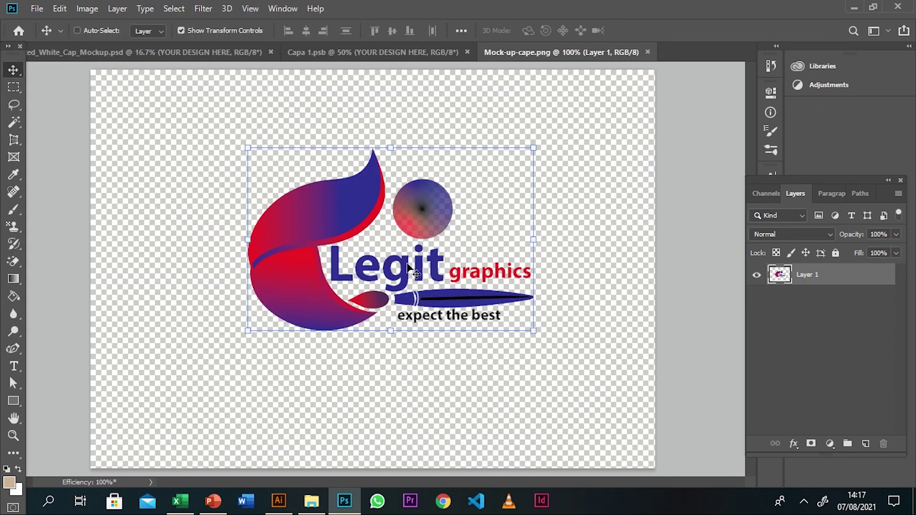
Drag the logo into Capa 1.psb, accept the profile conversion, centre it and begin enlarging.
left_click_drag(307, 267, 348, 226)
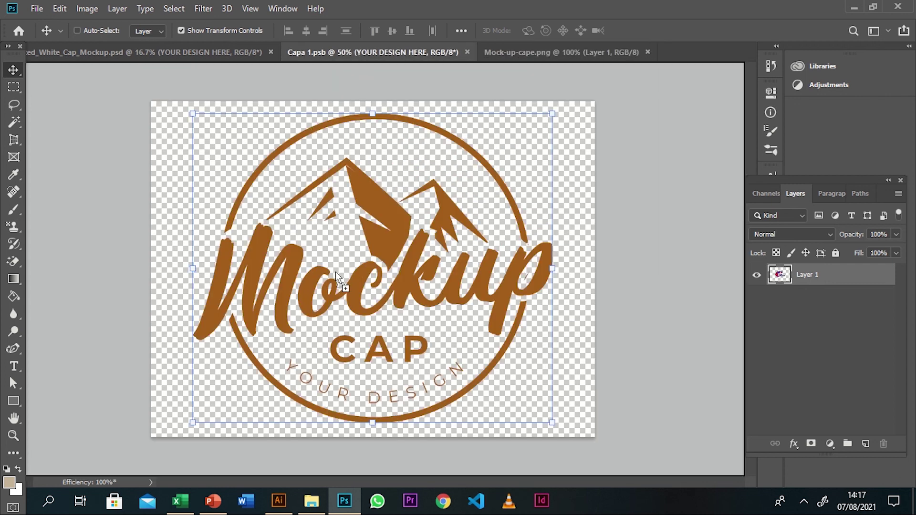
left_click_drag(327, 296, 303, 303)
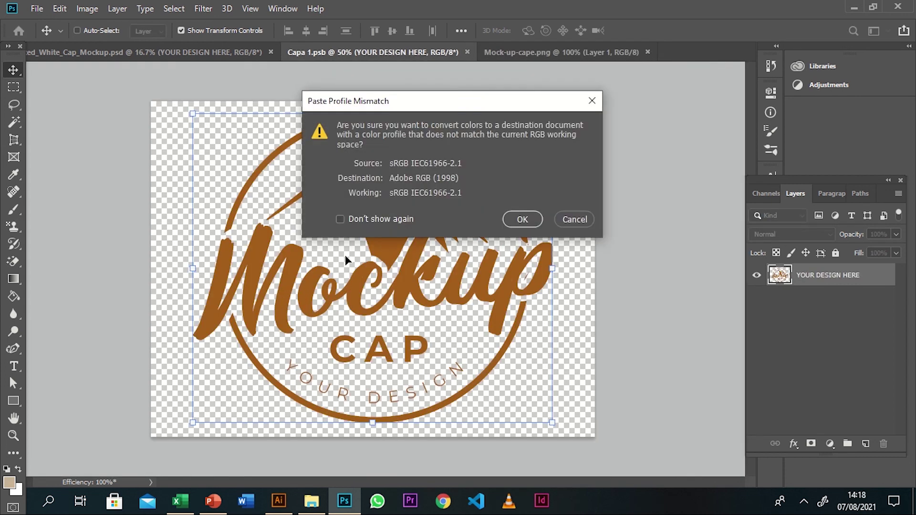
left_click(521, 219)
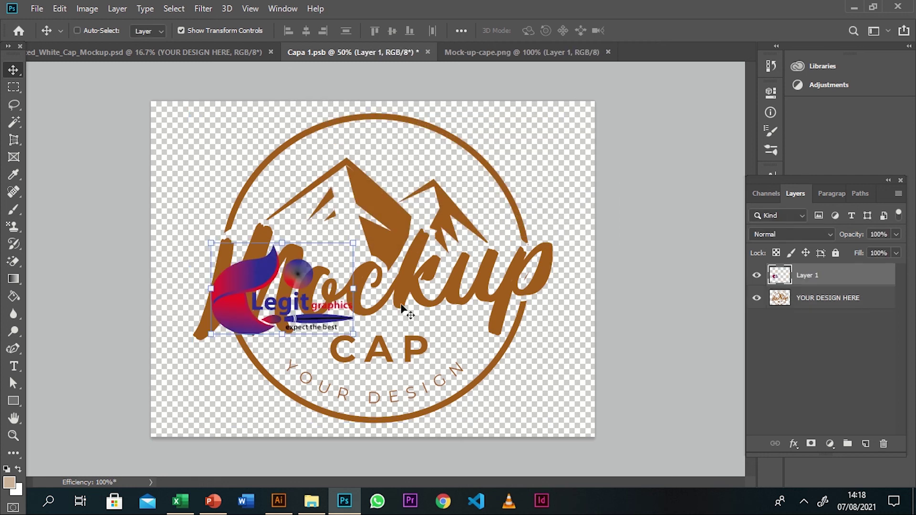
left_click_drag(295, 270, 377, 236)
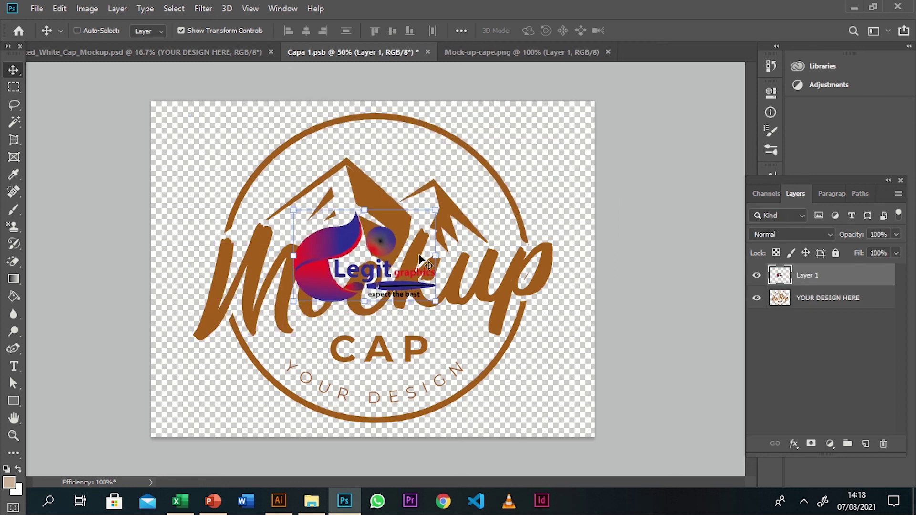
left_click_drag(436, 302, 507, 364)
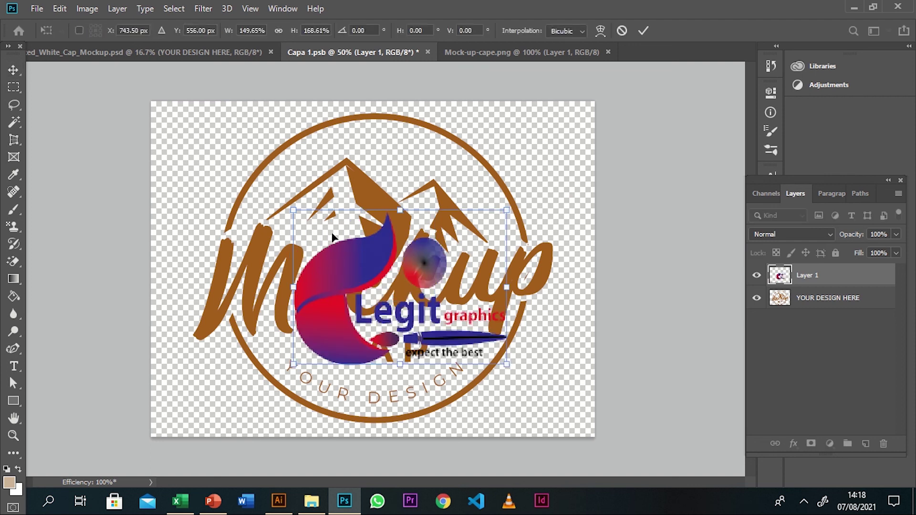
Redo the scaling to enlarge the logo to about 192% and centre it over the artwork.
key("ctrl+z")
left_click_drag(294, 212, 258, 188)
left_click_drag(434, 304, 522, 365)
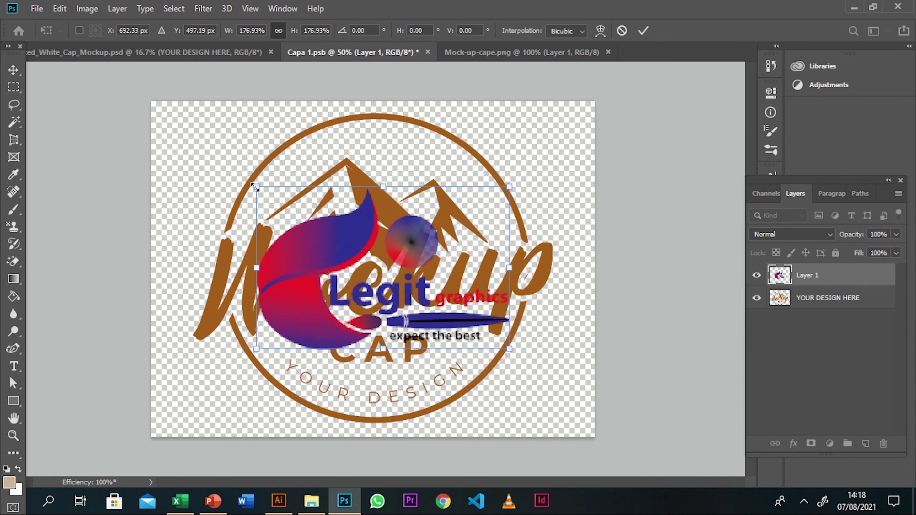
mouse_move(246, 185)
left_mouse_down()
mouse_move(241, 155)
mouse_move(234, 173)
left_mouse_up()
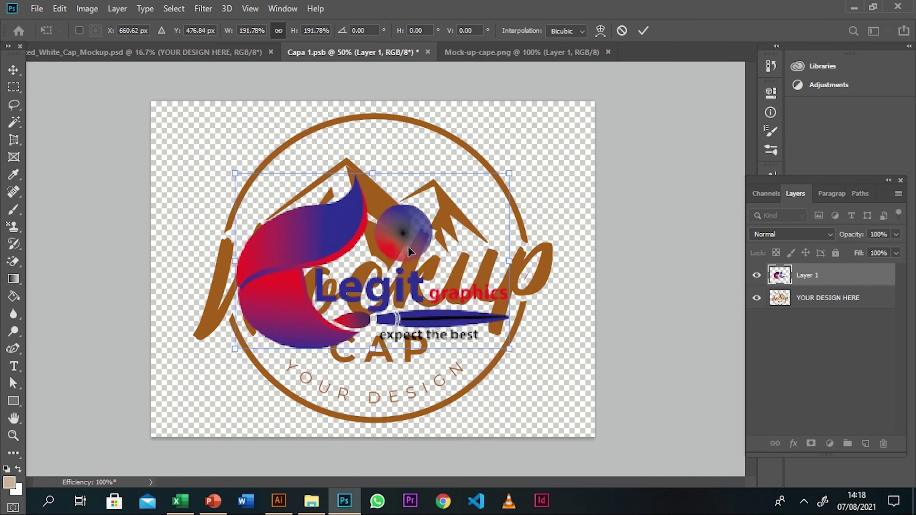
left_click_drag(408, 246, 417, 226)
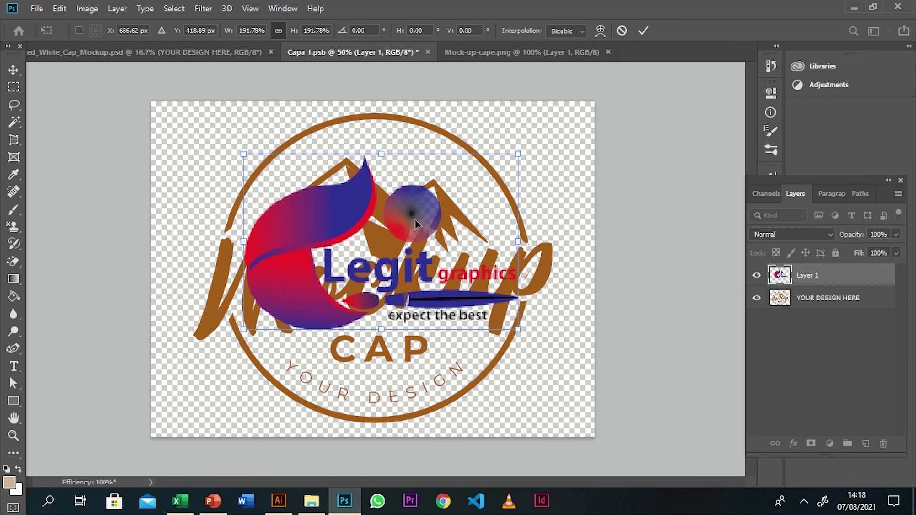
left_click_drag(413, 227, 403, 240)
Commit the transform, hide YOUR DESIGN HERE, close Mock-up-cape.png, and save and close Capa 1.psb.
left_click(639, 34)
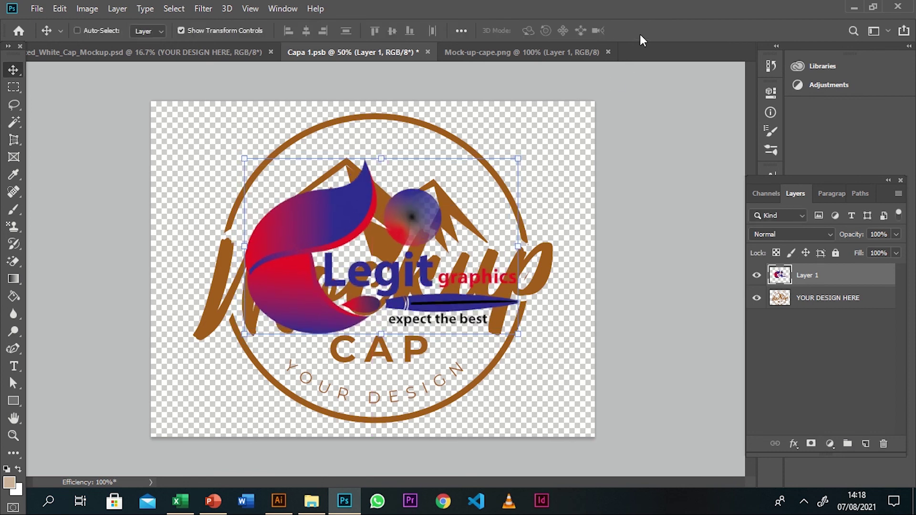
left_click(757, 300)
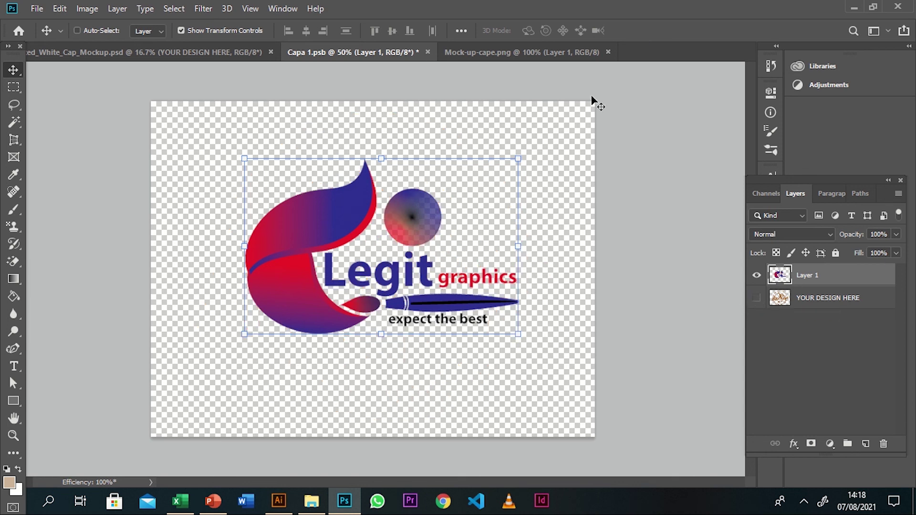
left_click(608, 52)
left_click(428, 52)
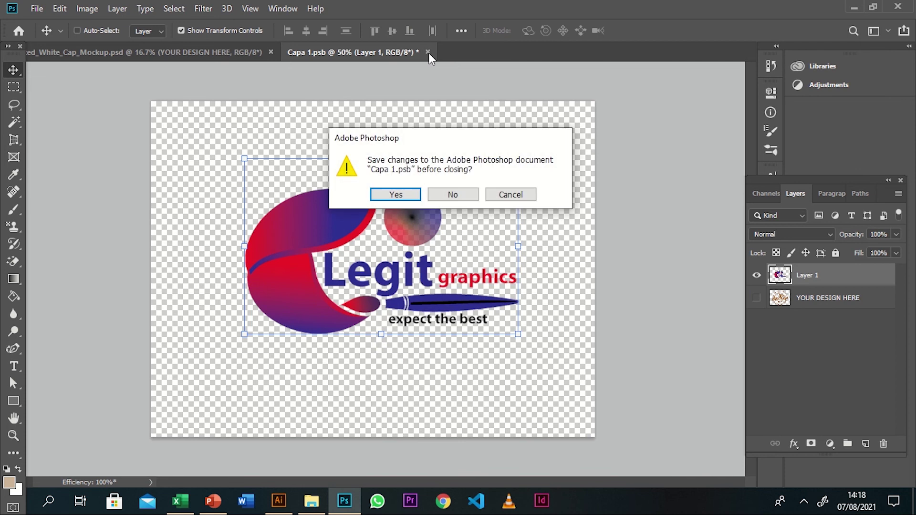
left_click(395, 194)
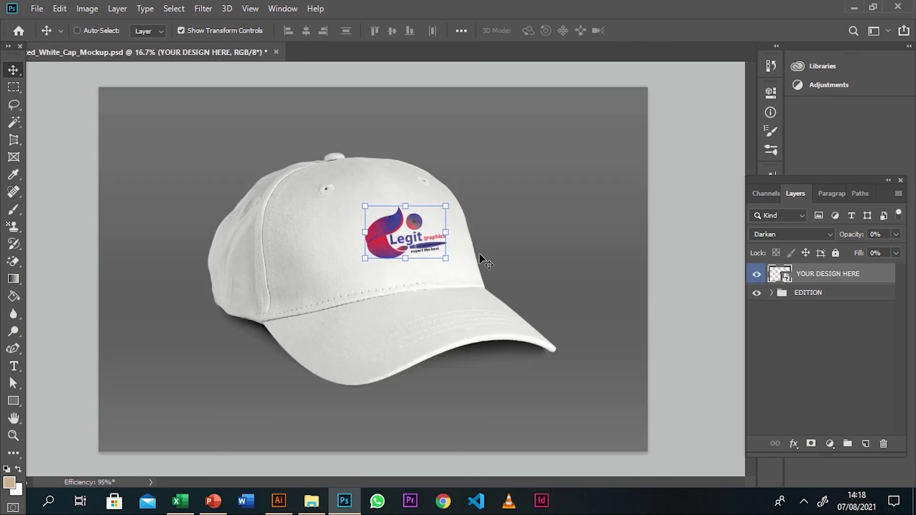
Select the EDITION group and zoom in on the cap logo to 100%.
left_click(807, 294)
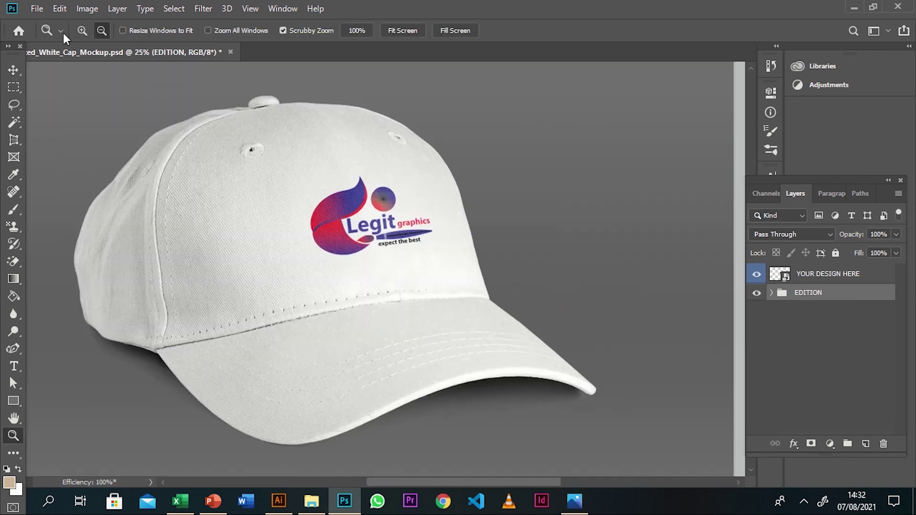
left_click(82, 30)
left_click(341, 228)
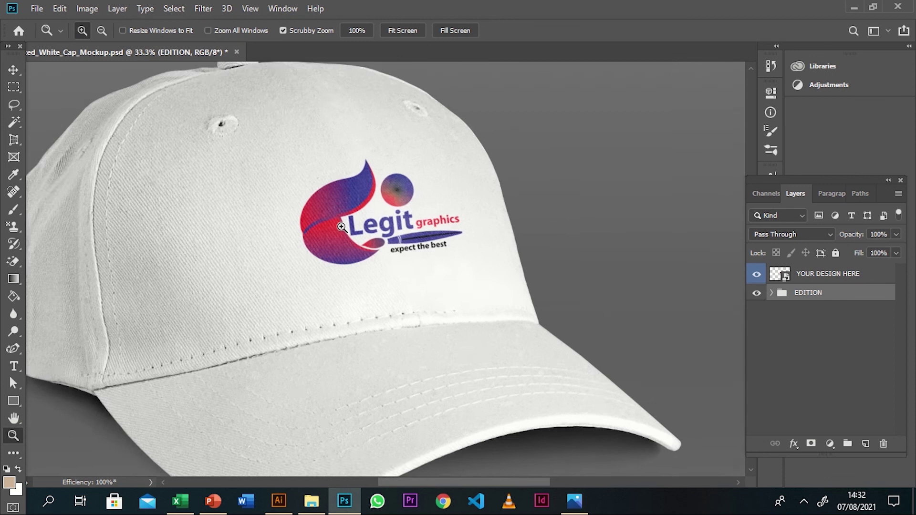
left_click(342, 228)
left_click(341, 227)
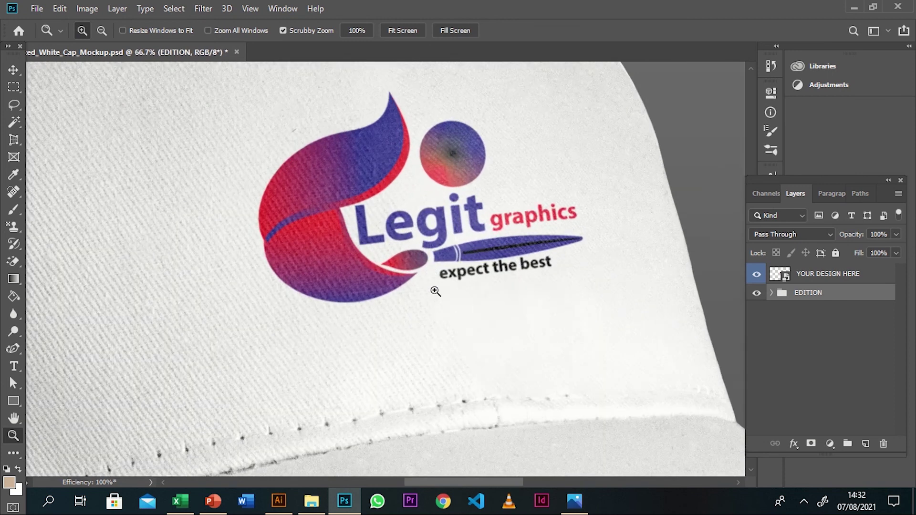
scroll(466, 347, "up", 1)
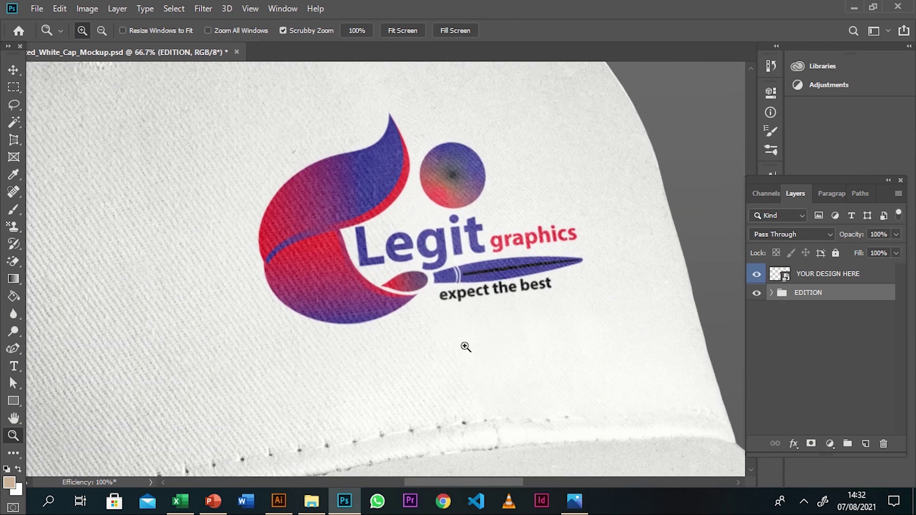
left_click(460, 318)
scroll(460, 318, "up", 3)
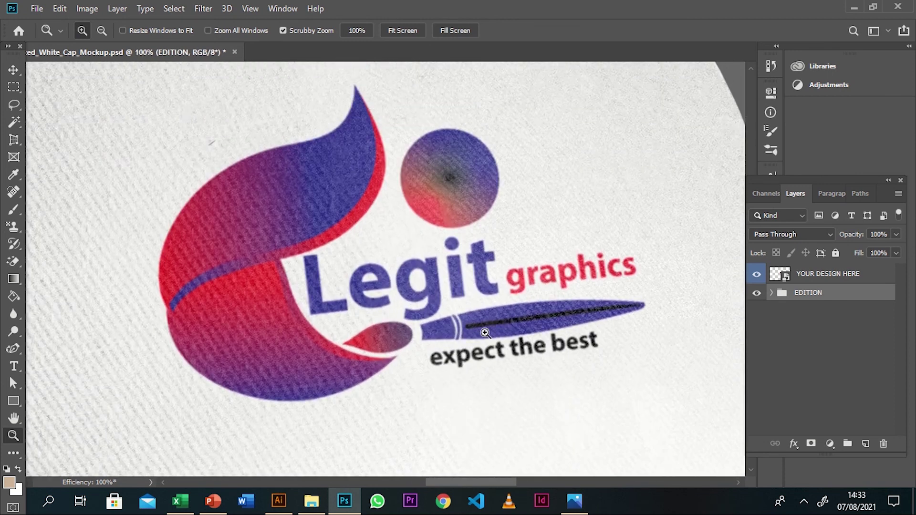